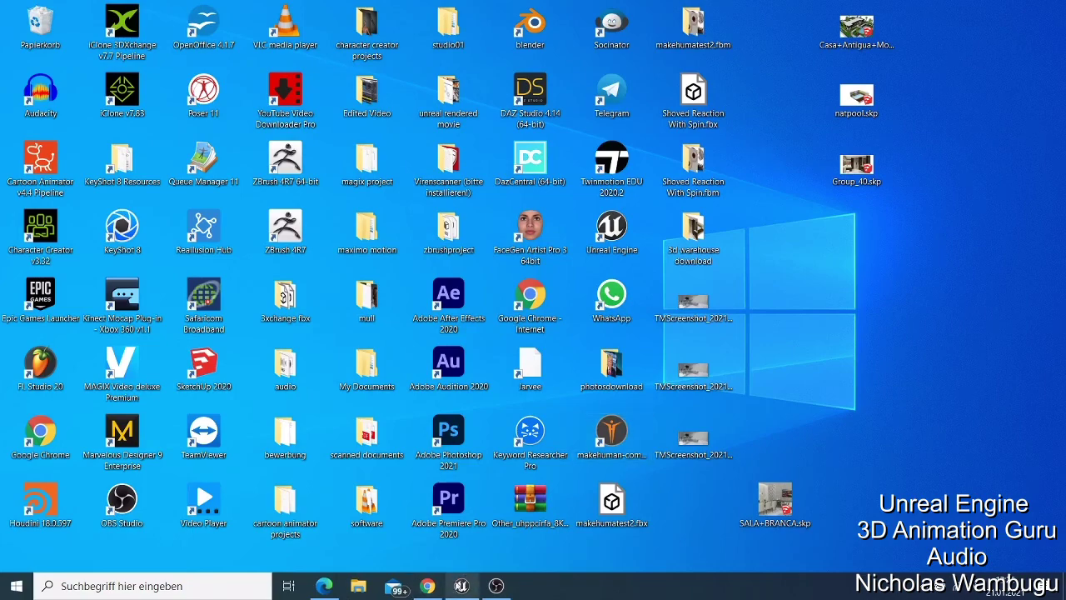
Check which options Unreal Project Browser offers for the Replica project and view the full list of existing projects
left_click(460, 585)
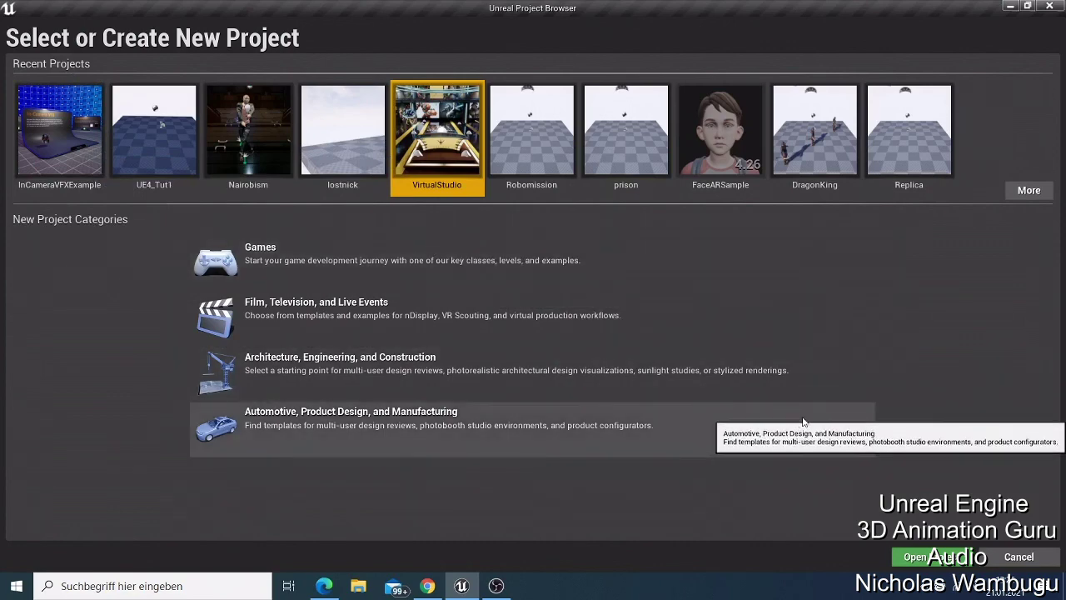
left_click(896, 133)
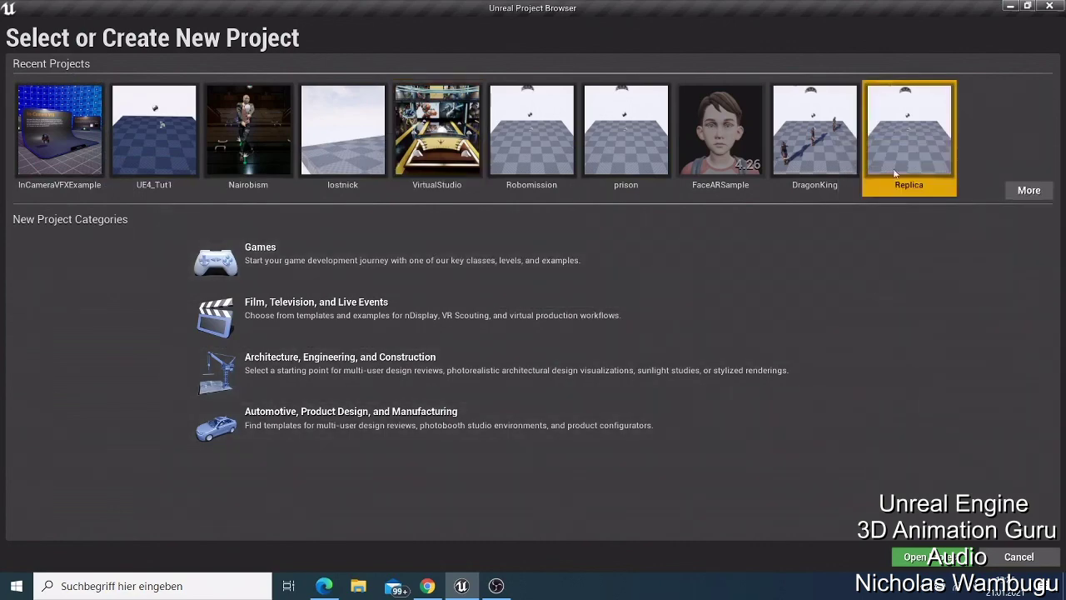
right_click(890, 131)
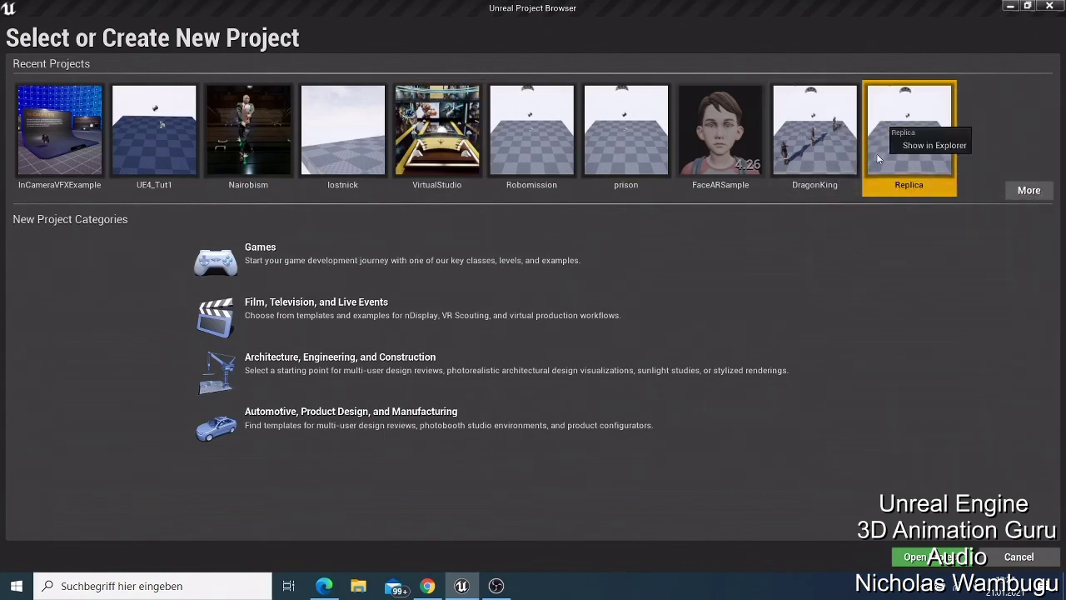
left_click(1016, 190)
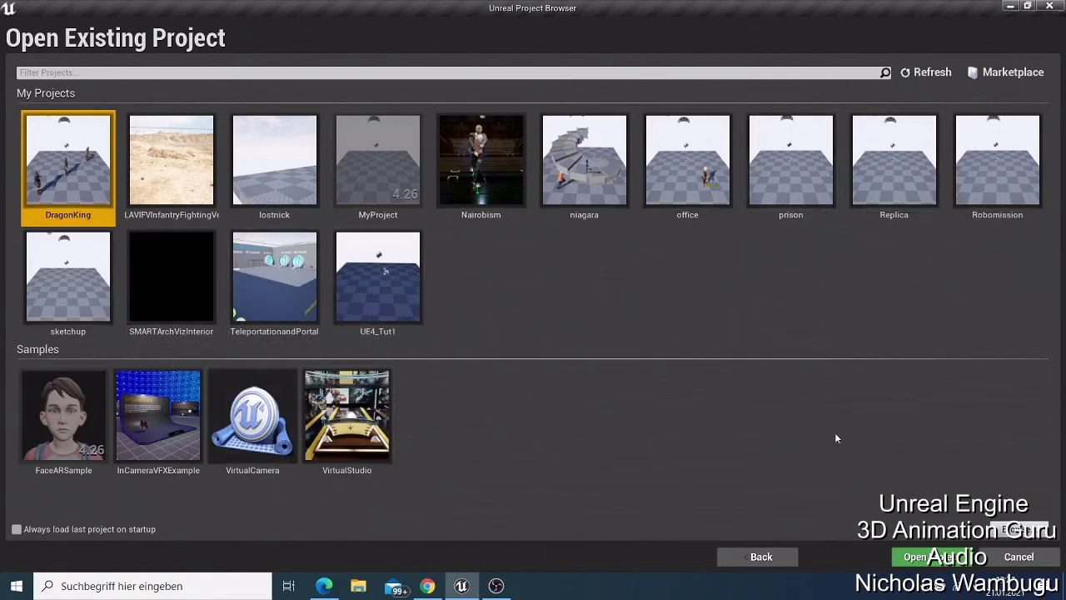
left_click(789, 556)
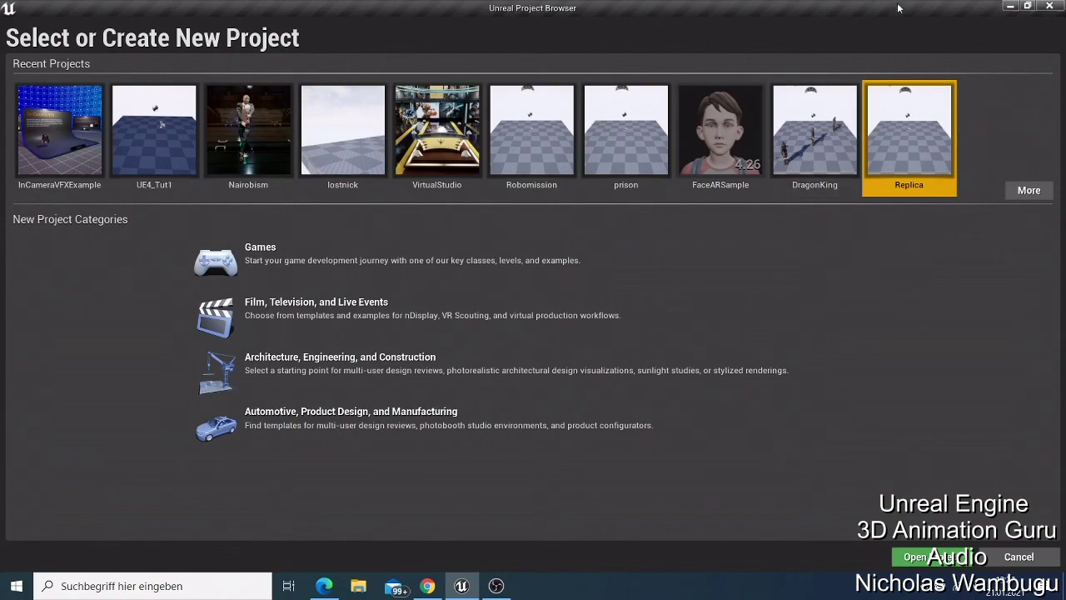
left_click(1017, 5)
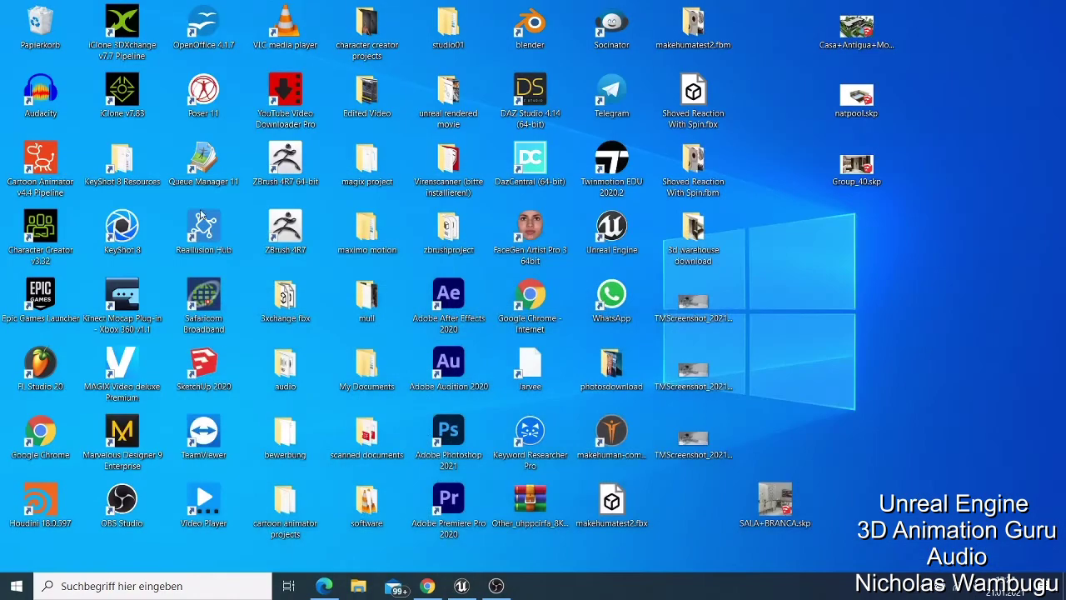
Switch to Epic Games Launcher, maximize it, and show the library's projects for comparison with the Unreal Project Browser
double_click(36, 300)
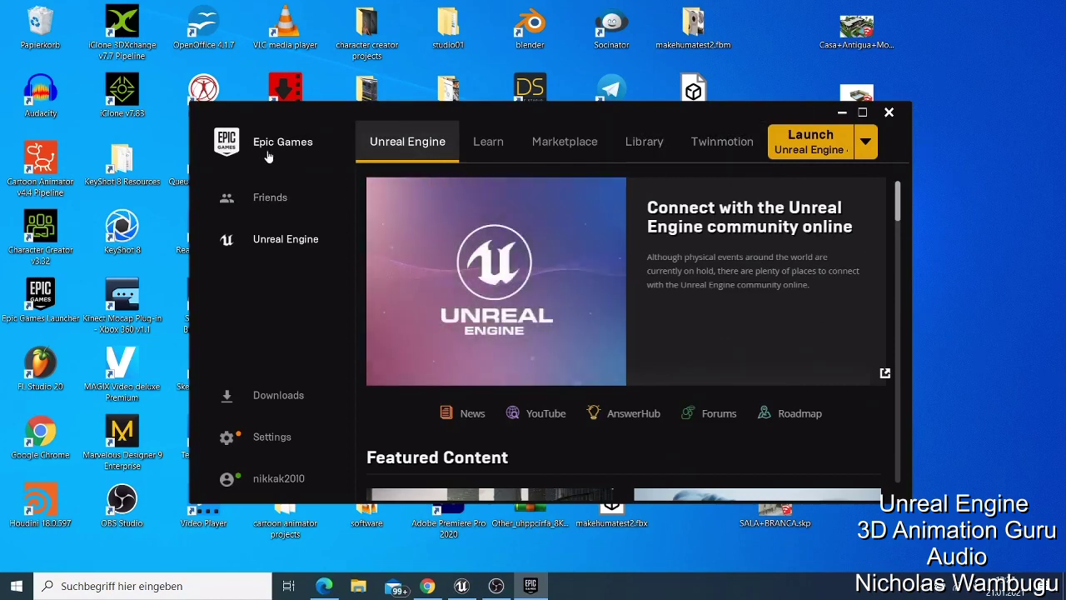
left_click(861, 112)
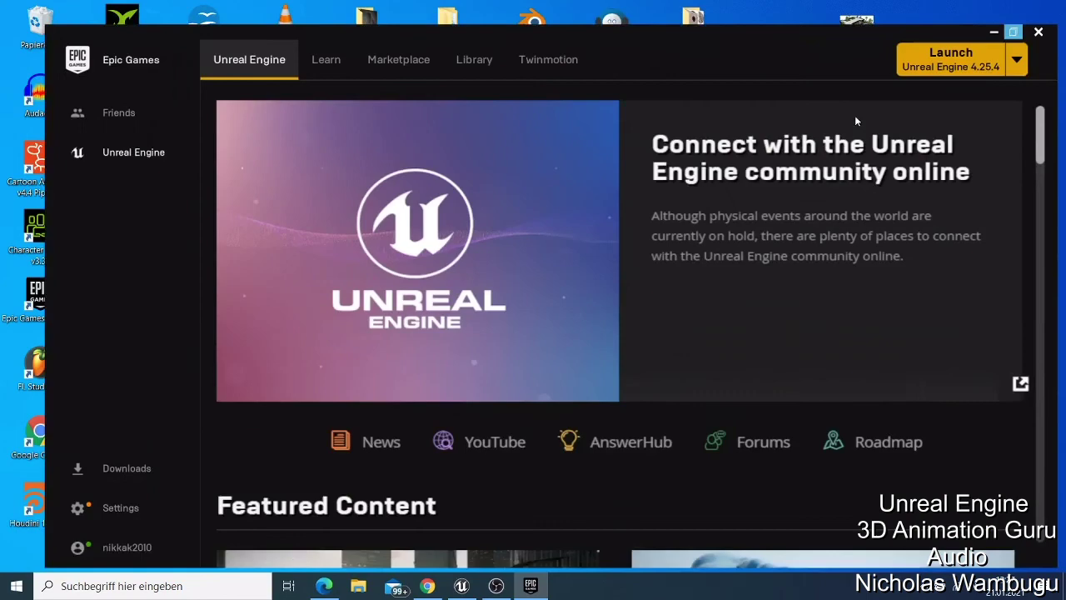
left_click(443, 50)
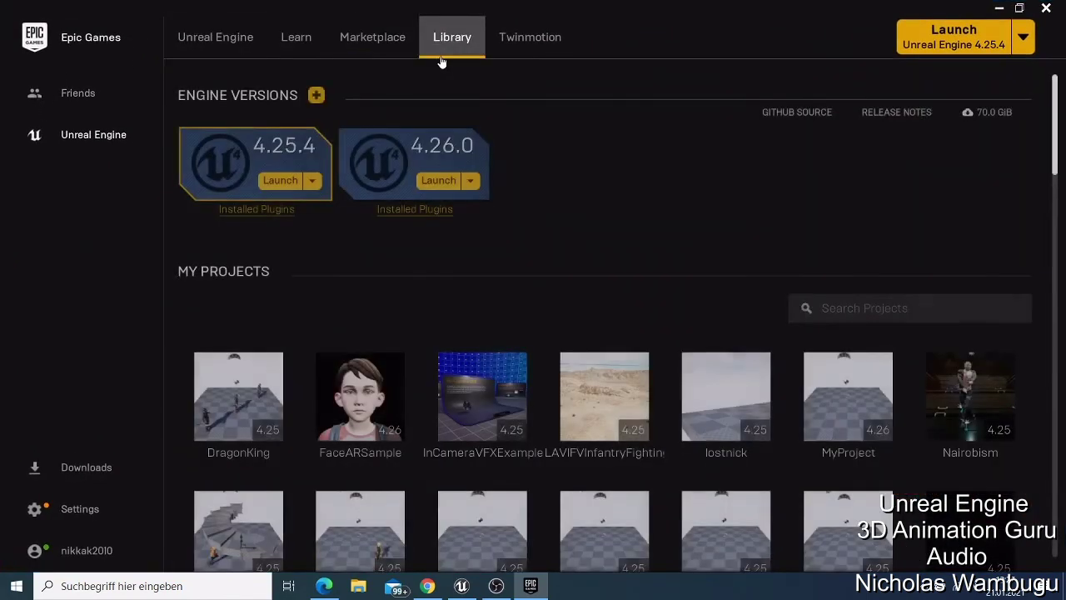
scroll(555, 310, "down", 1)
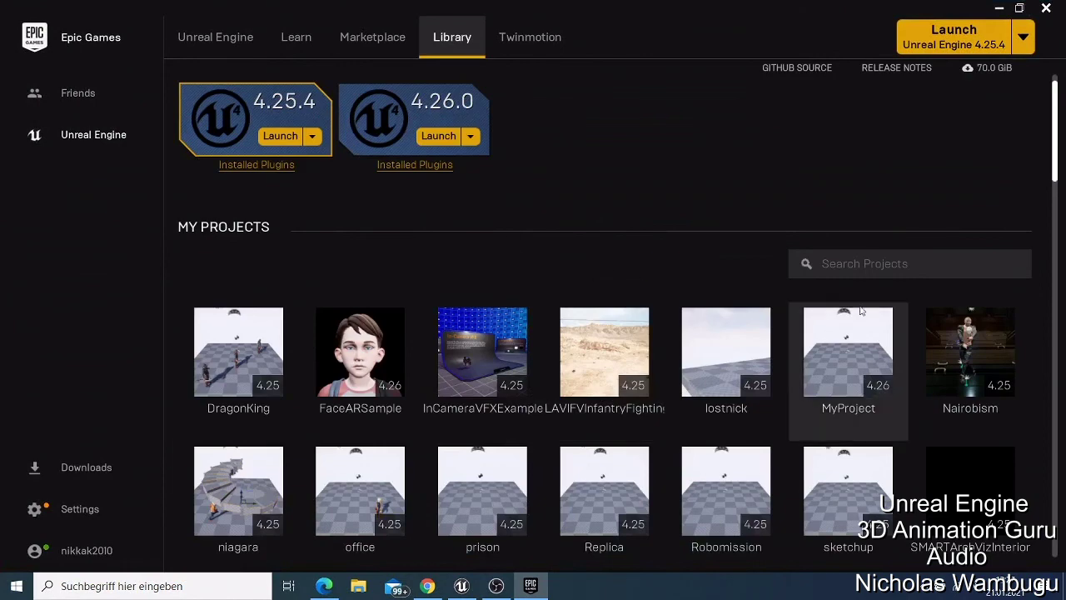
left_click(473, 590)
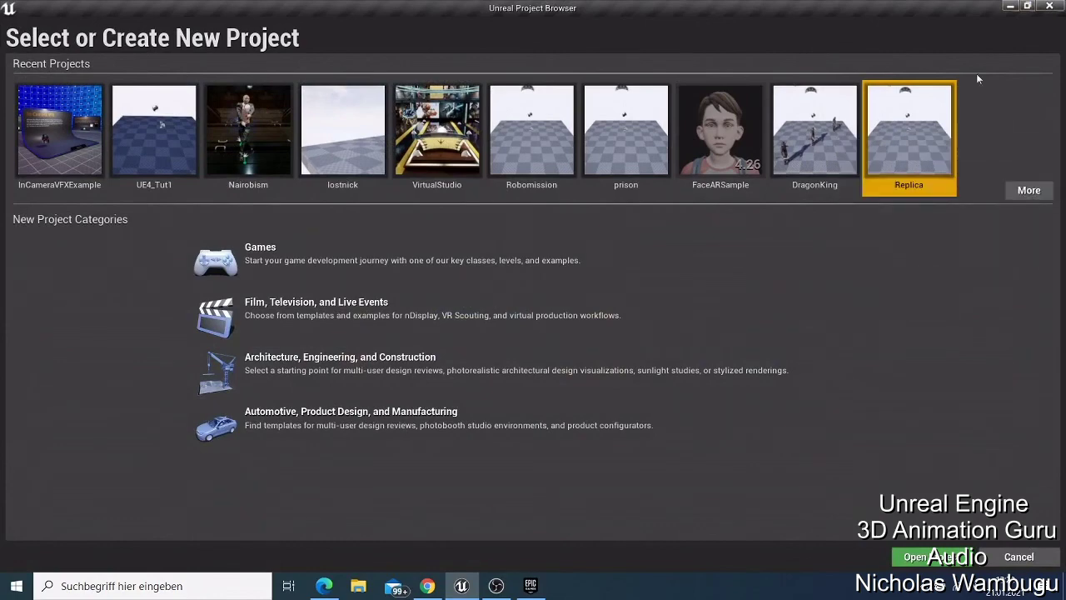
left_click(1010, 8)
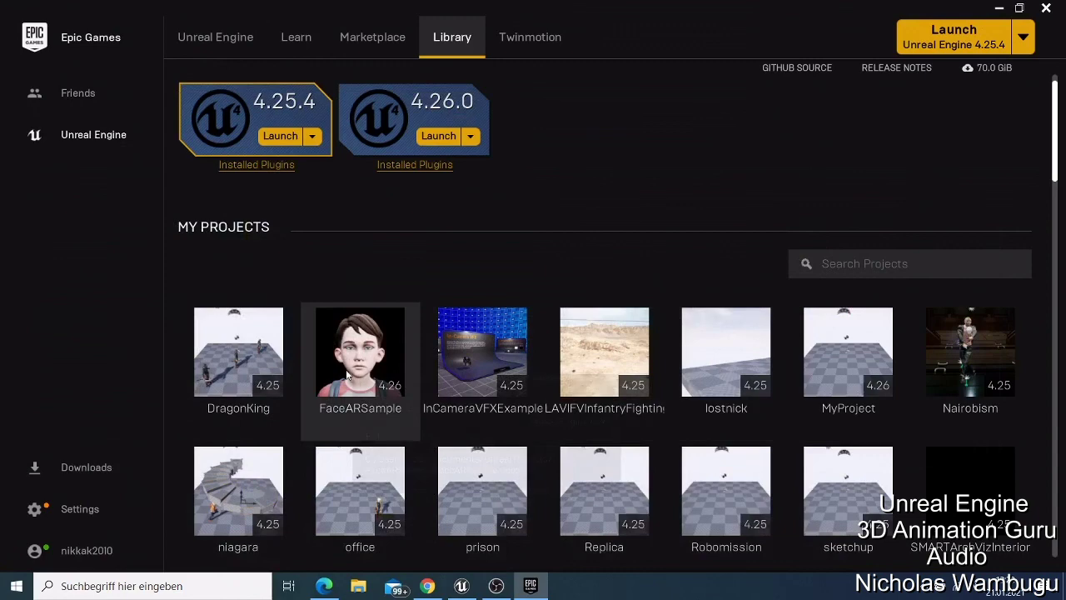
Delete the Replica project and all its files from the launcher's library
scroll(358, 349, "down", 1)
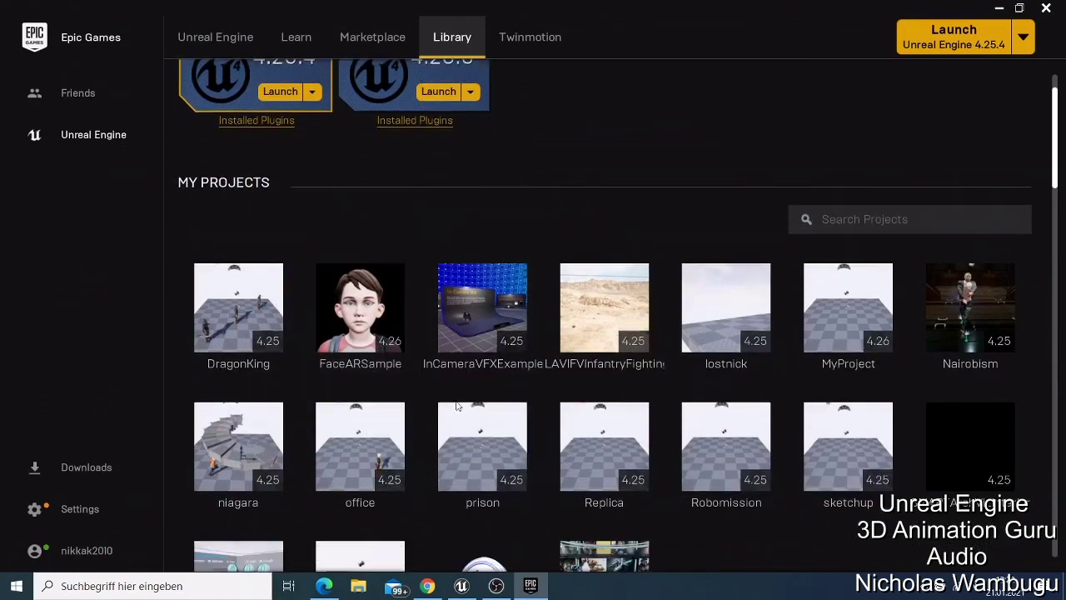
left_click(573, 457)
right_click(587, 451)
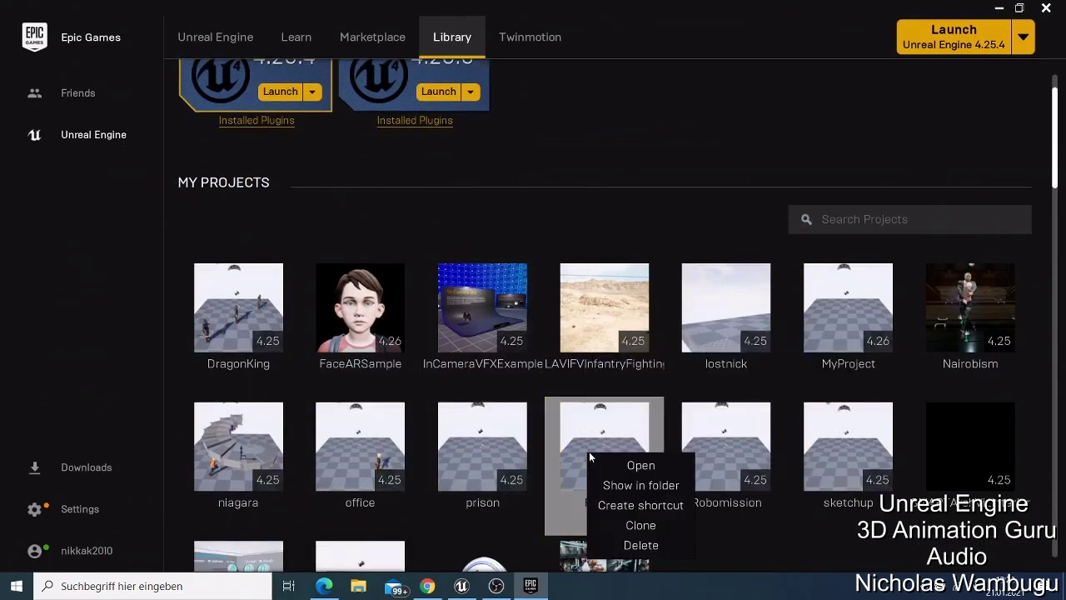
left_click(630, 546)
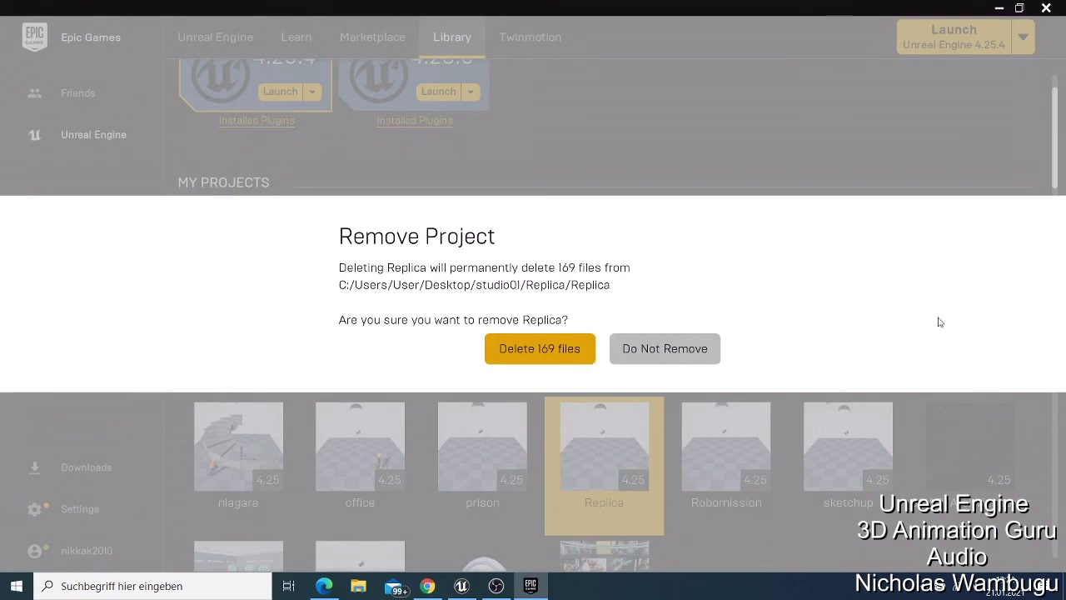
left_click(562, 350)
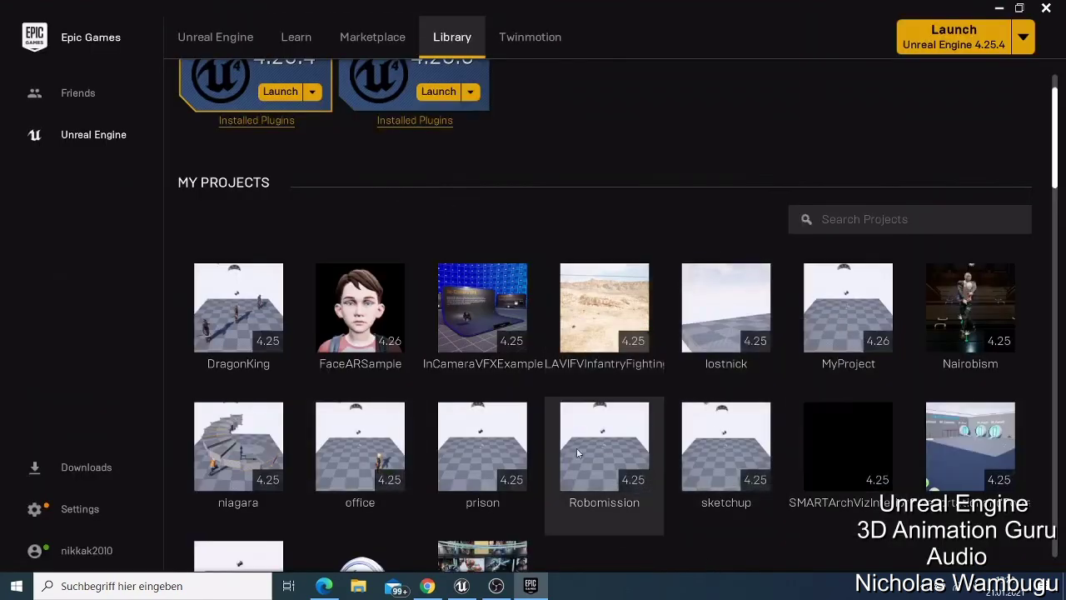
Check the launcher's library and Unreal Project Browser's recent and existing project lists for the Replica project
scroll(577, 452, "down", 1)
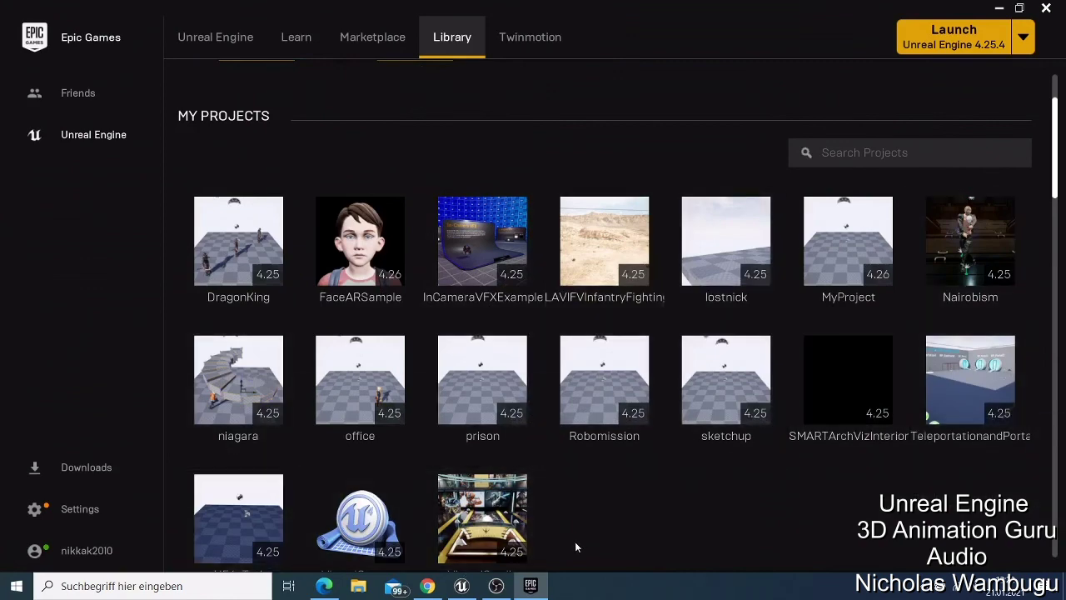
scroll(575, 542, "down", 1)
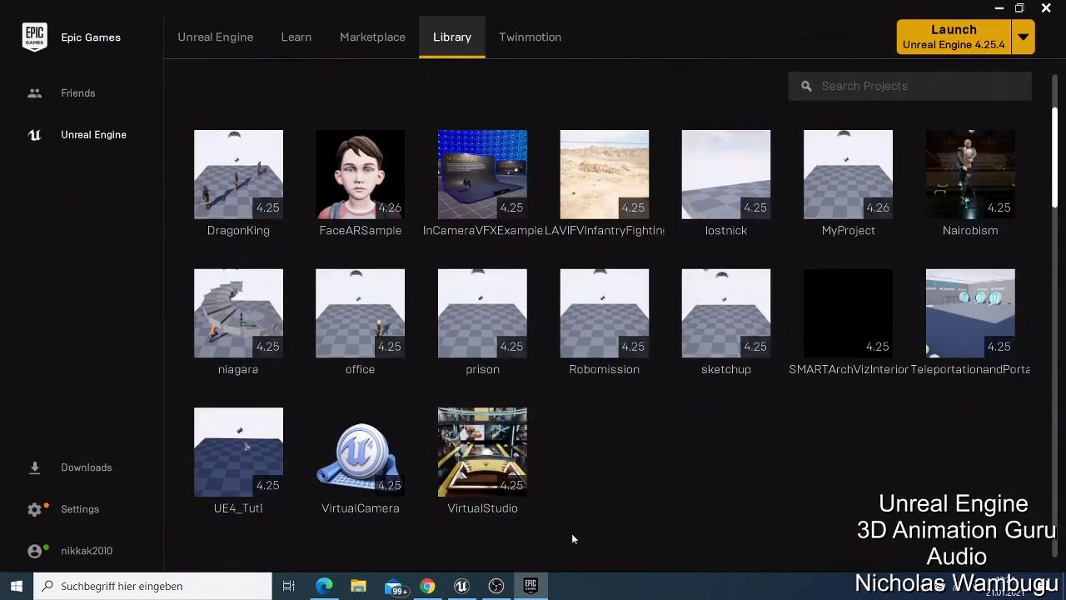
left_click(462, 587)
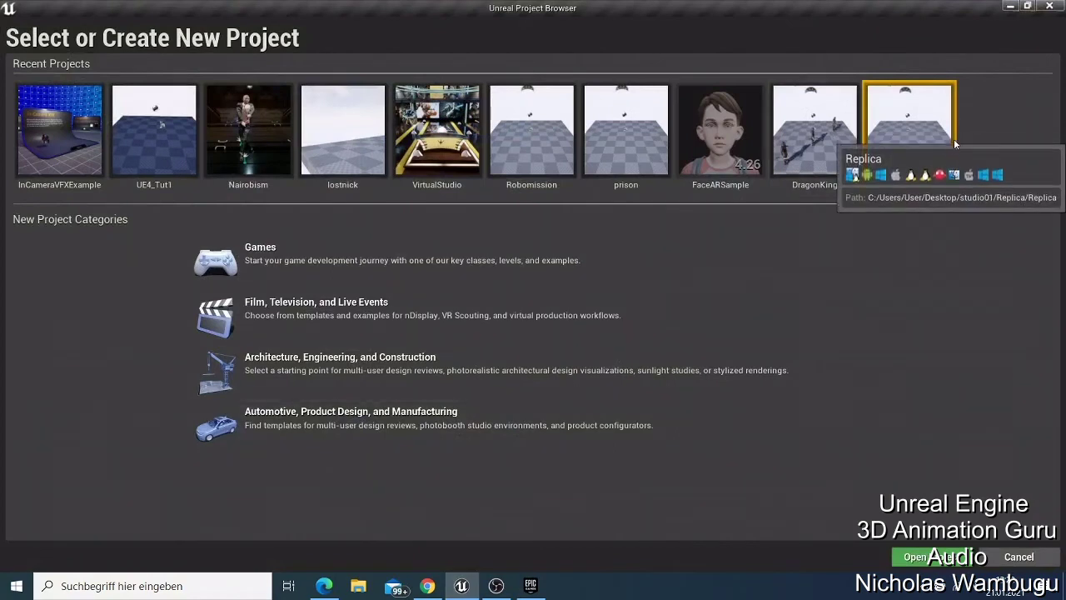
left_click(1005, 125)
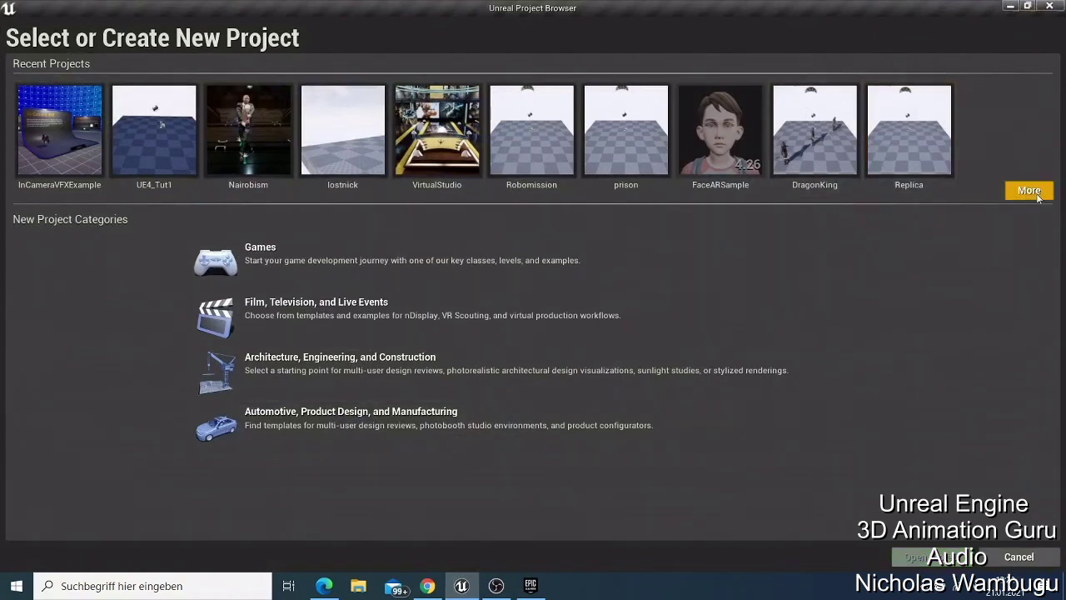
left_click(1028, 191)
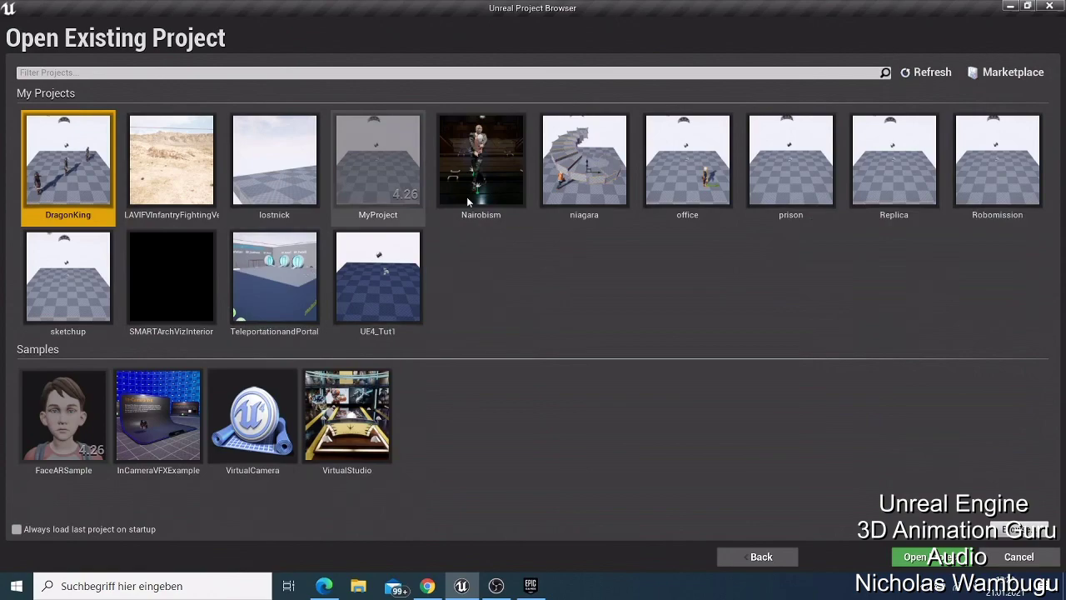
left_click(761, 556)
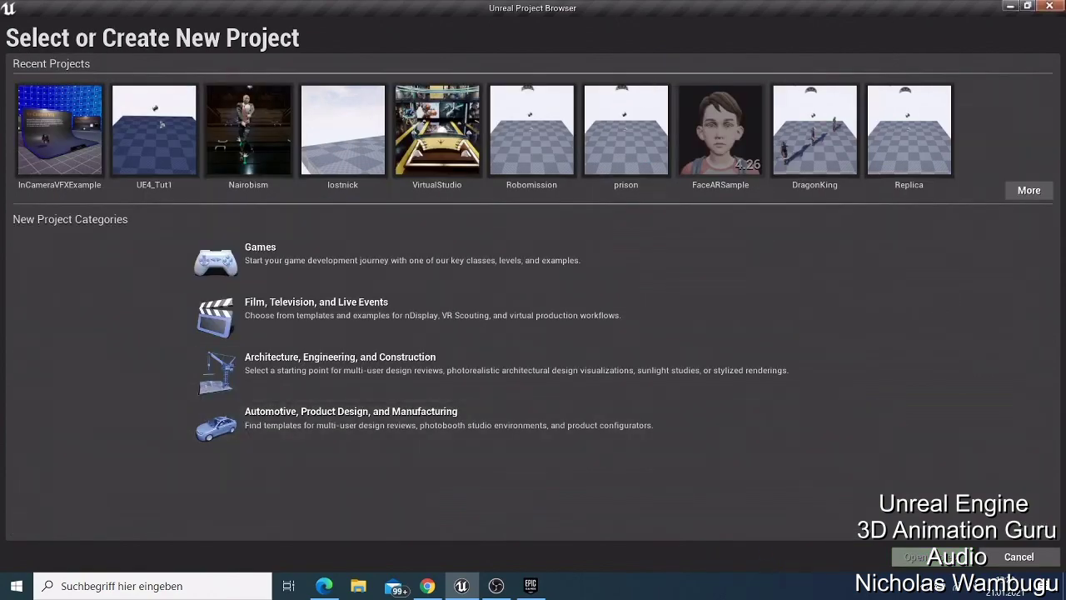
Restart Unreal Engine to refresh the recent projects, and select the lostnick project to check its path
left_click(1050, 7)
left_click(999, 8)
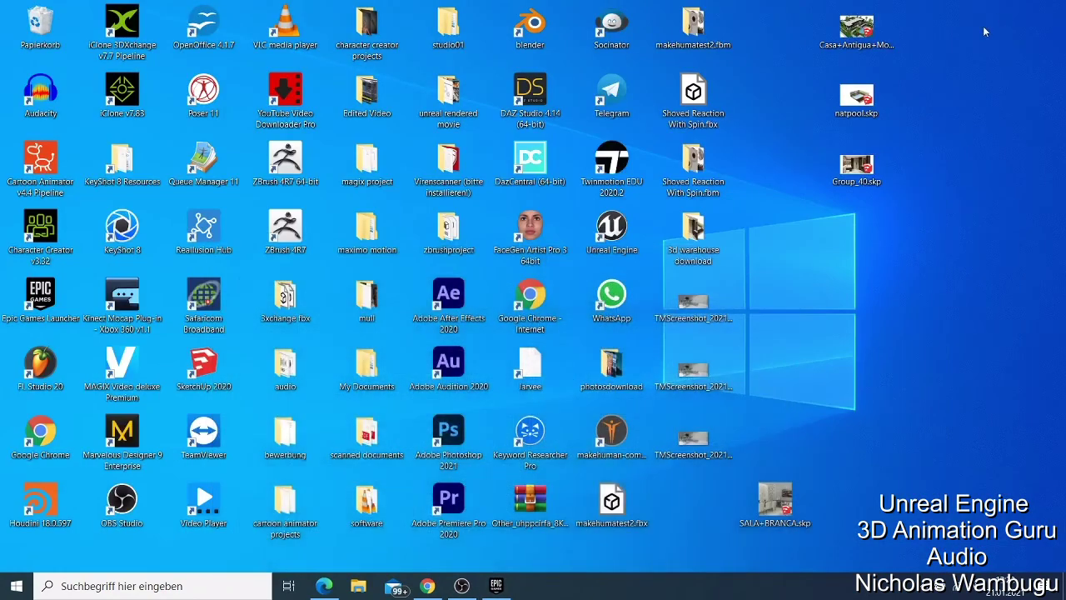
double_click(603, 224)
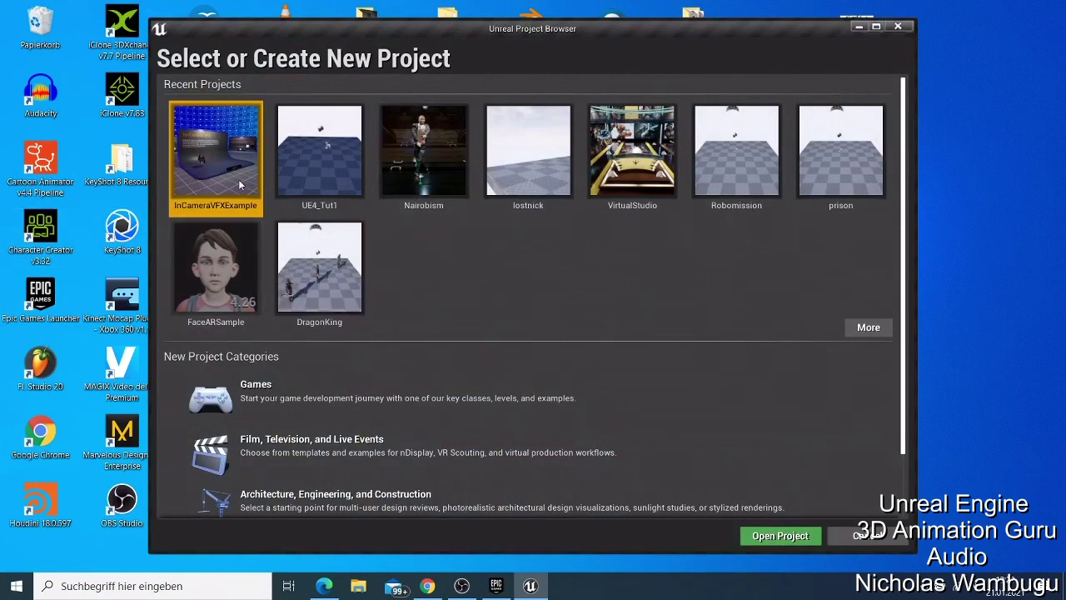
mouse_move(234, 243)
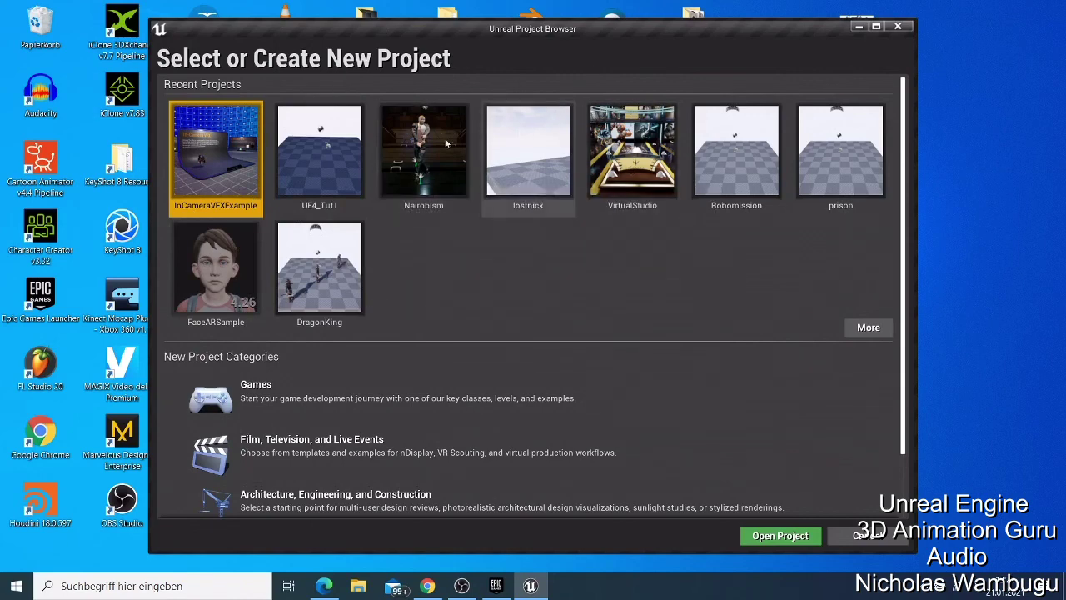
mouse_move(533, 117)
left_click(529, 174)
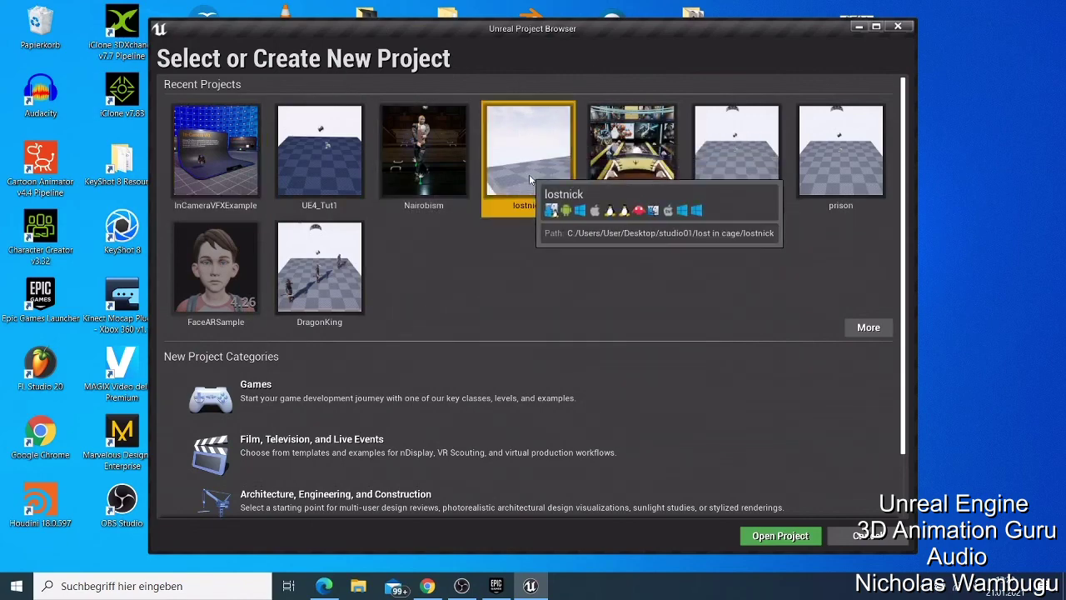
Show the lostnick project's folder from the Epic Games Launcher library, then clear the folder and project browser windows off the desktop
left_click(496, 586)
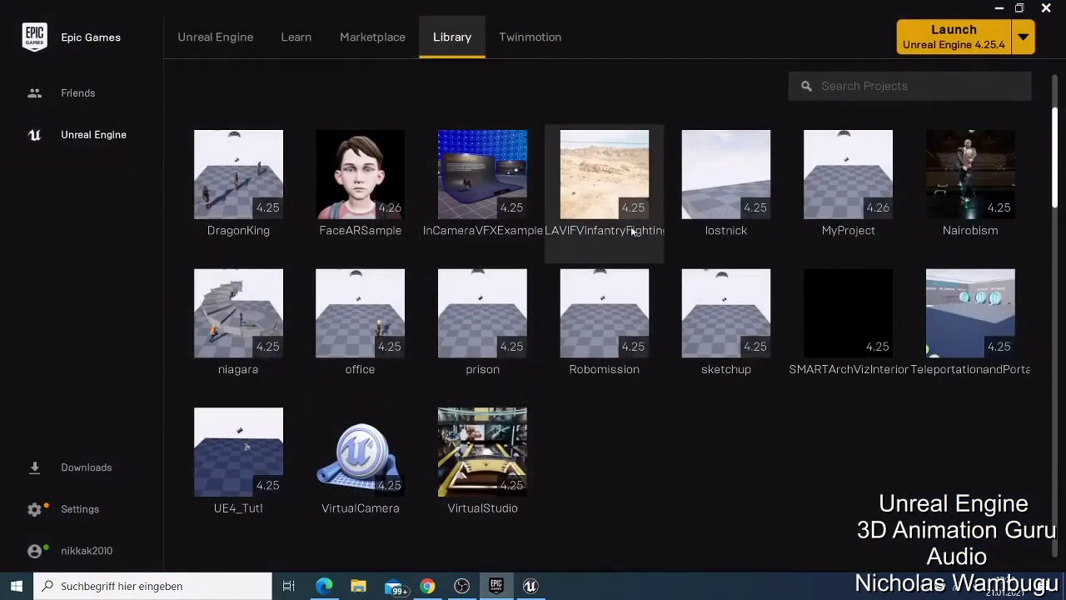
left_click(726, 199)
mouse_move(706, 162)
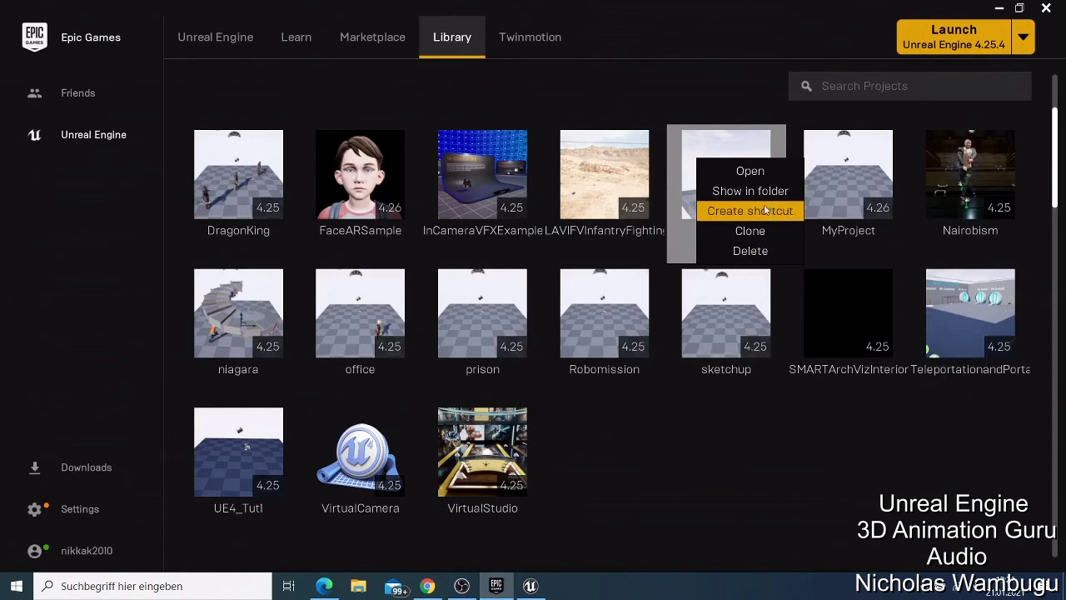
left_click(753, 198)
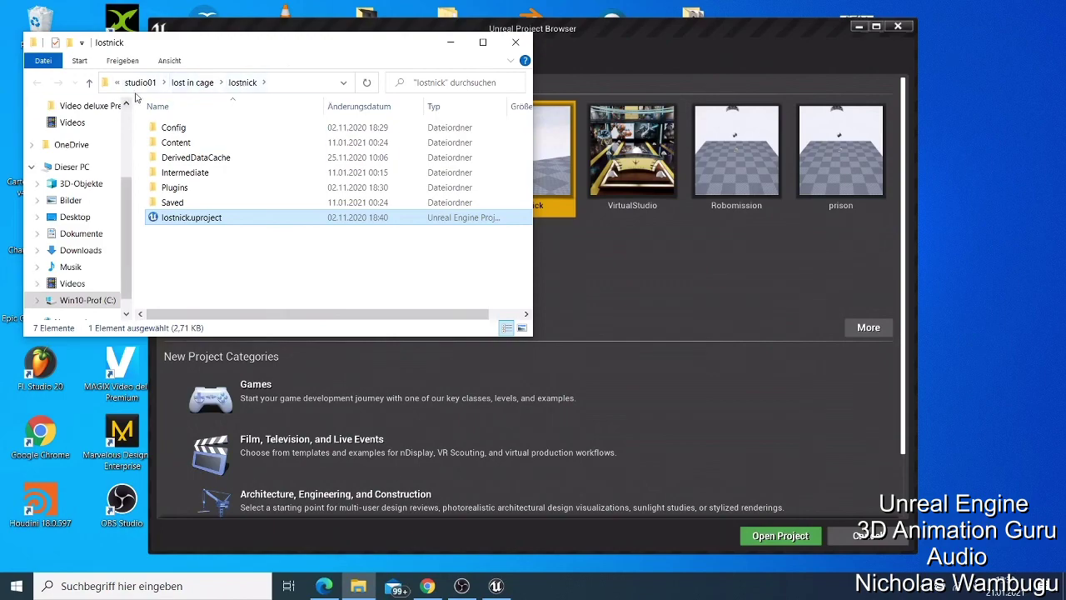
left_click(516, 42)
left_click(858, 25)
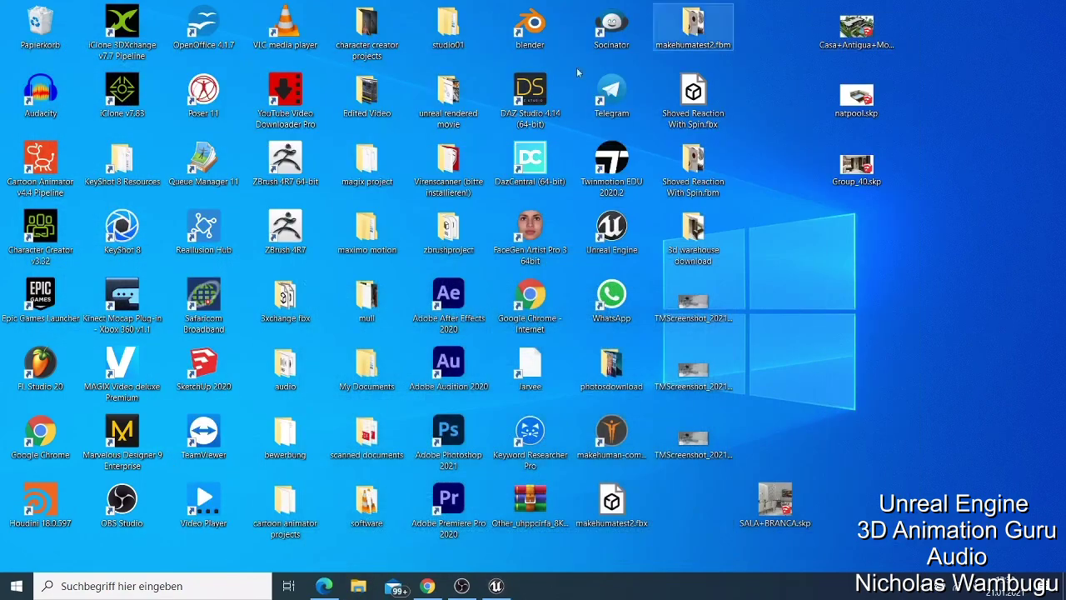
Browse from the desktop's studio01 folder through lost in cage and lostnick to the Saved folder, and close the window
double_click(463, 28)
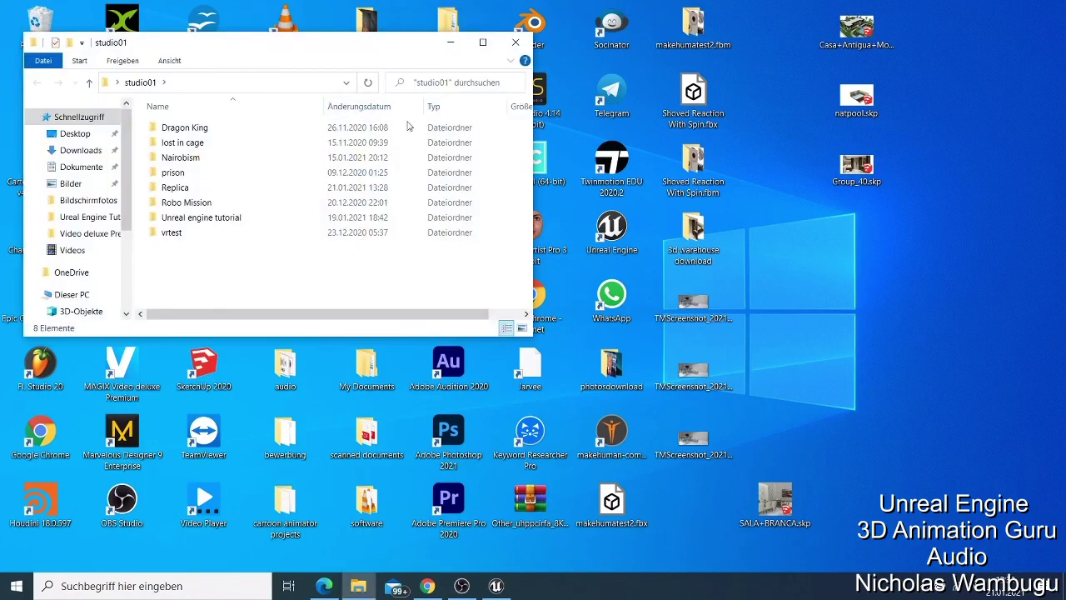
double_click(185, 146)
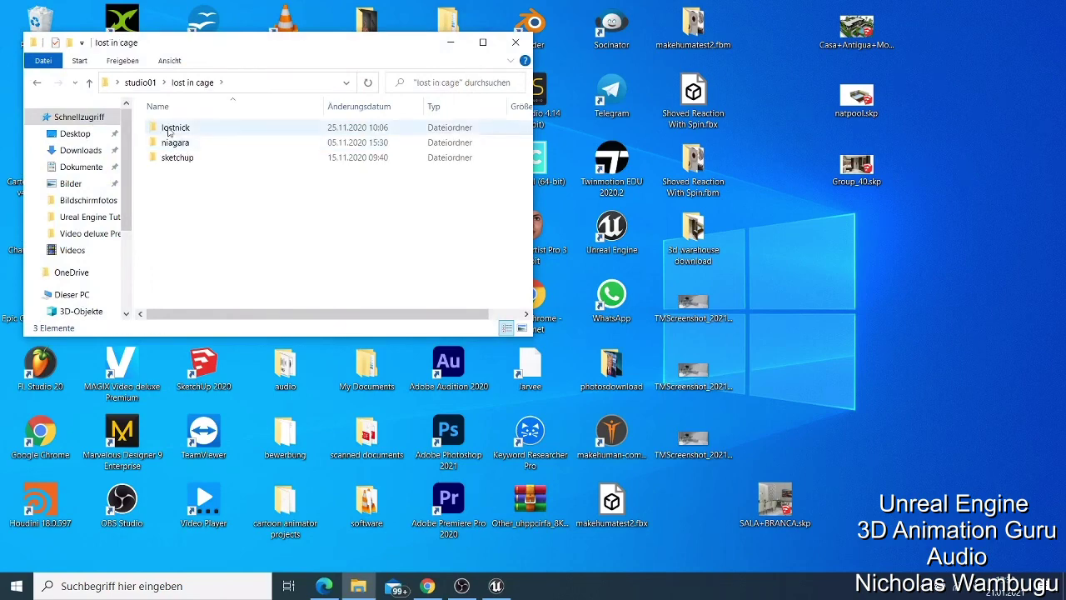
double_click(173, 131)
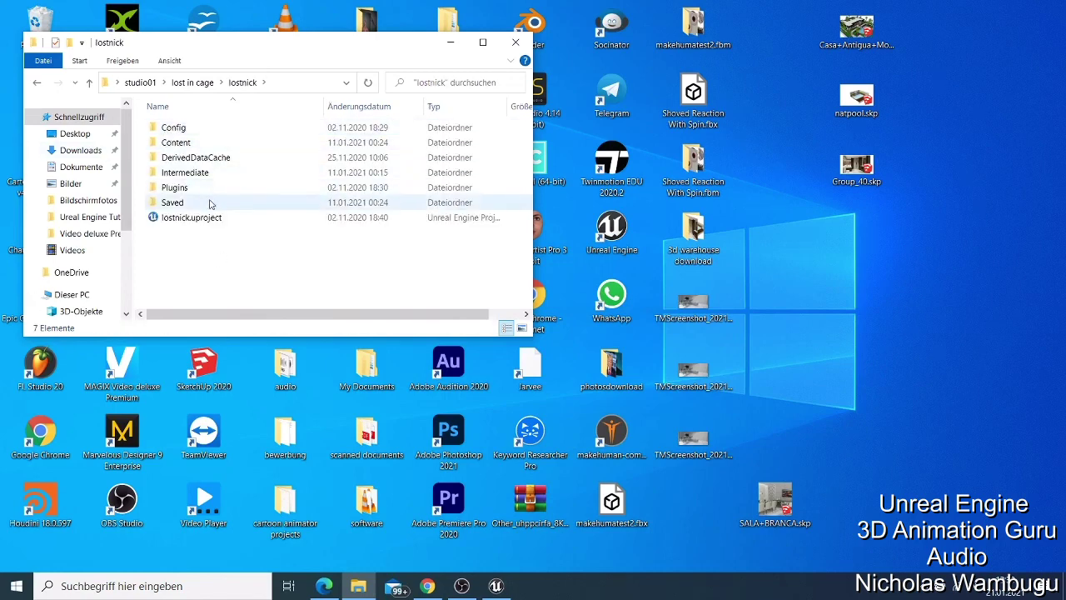
double_click(180, 204)
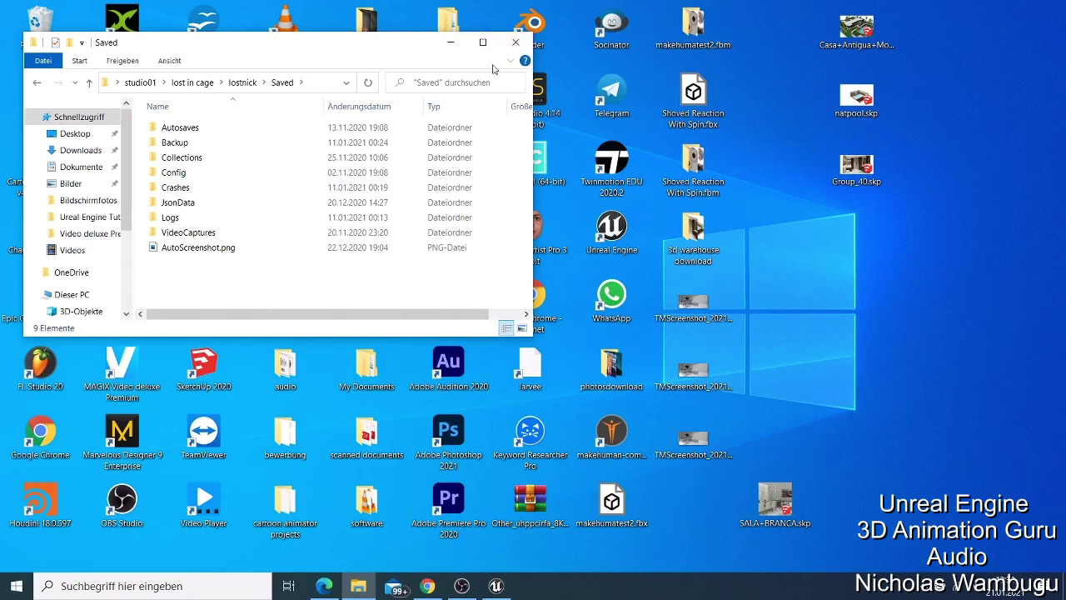
left_click(515, 41)
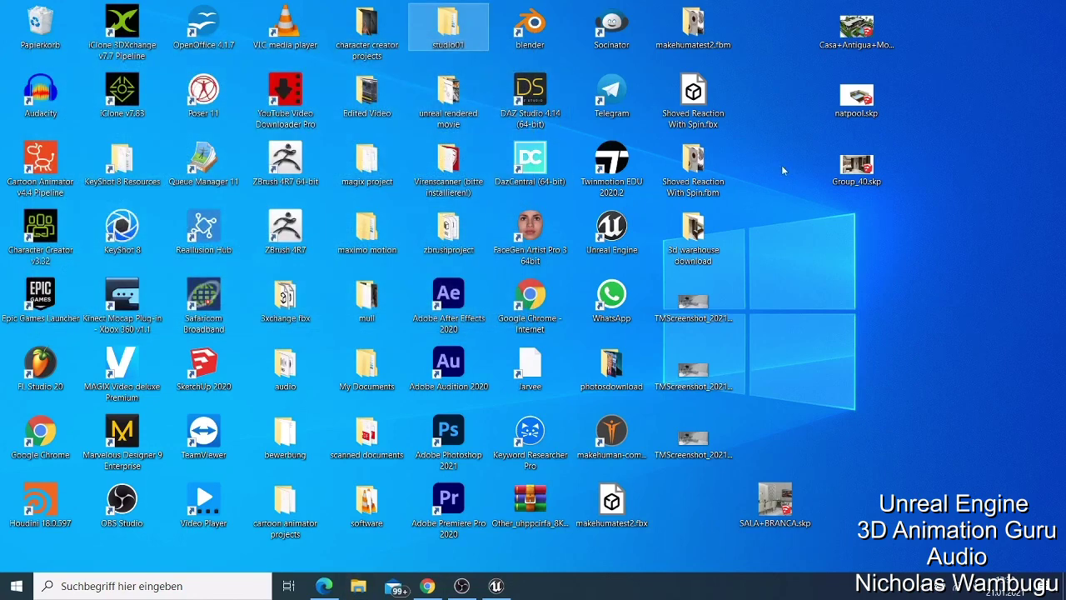